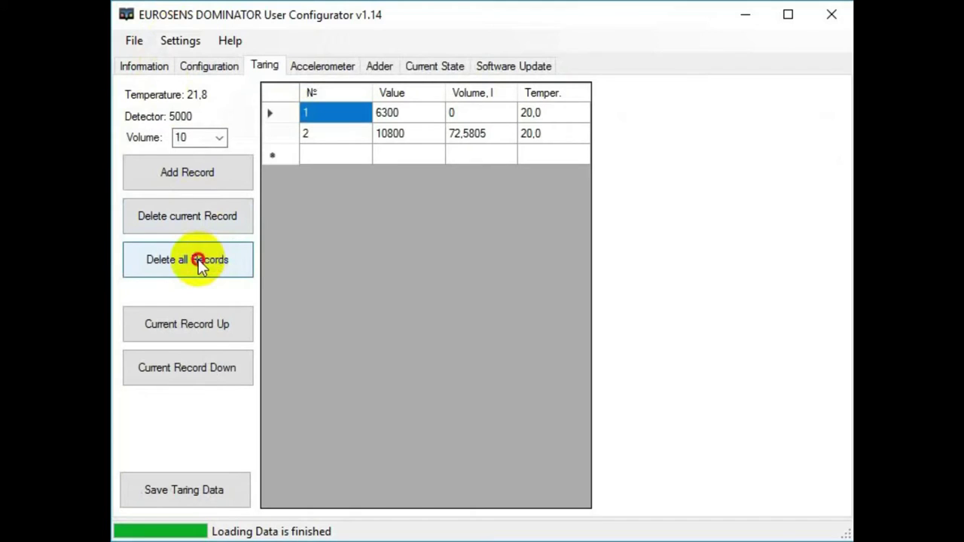
Clear all existing taring records and add two new records to the table.
click(697, 460)
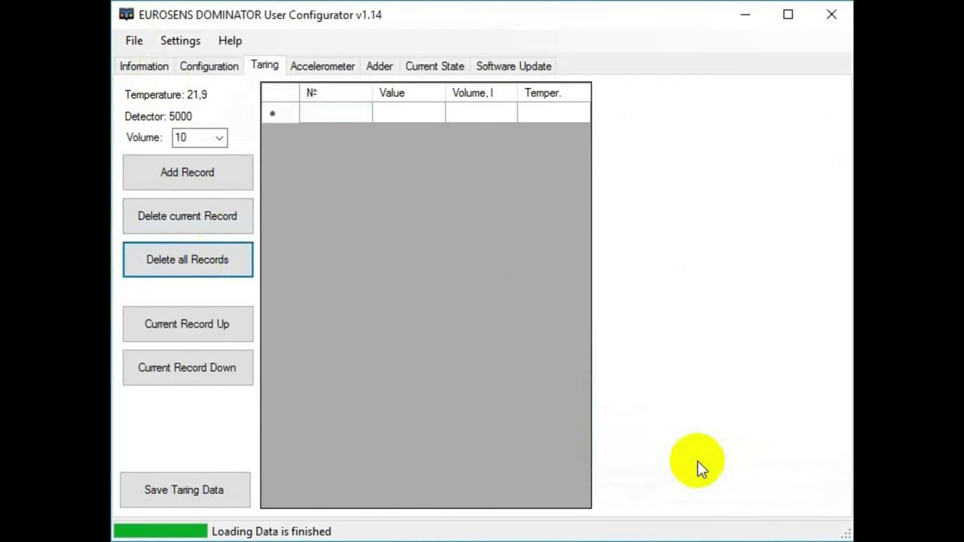
click(194, 171)
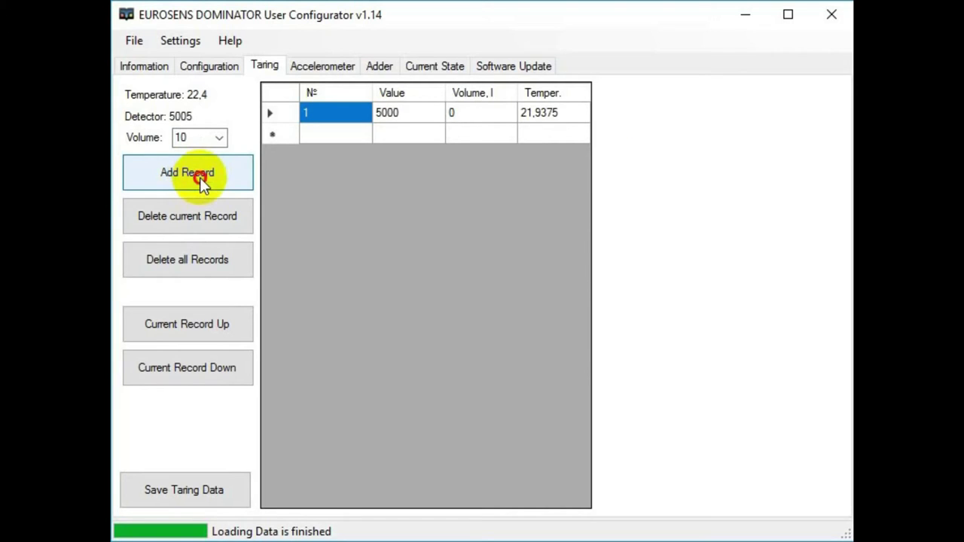
click(202, 184)
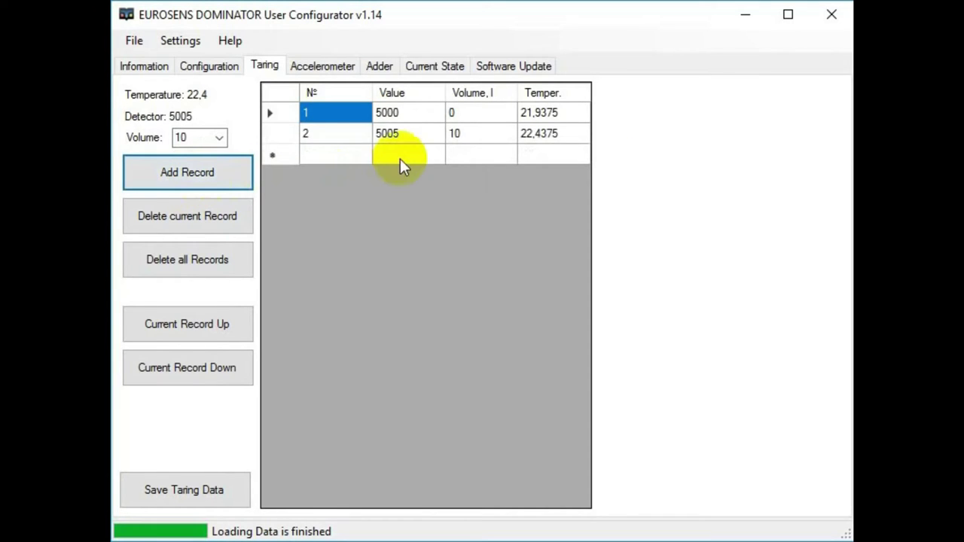
Set the volume of the second taring record to 6 liters.
click(458, 133)
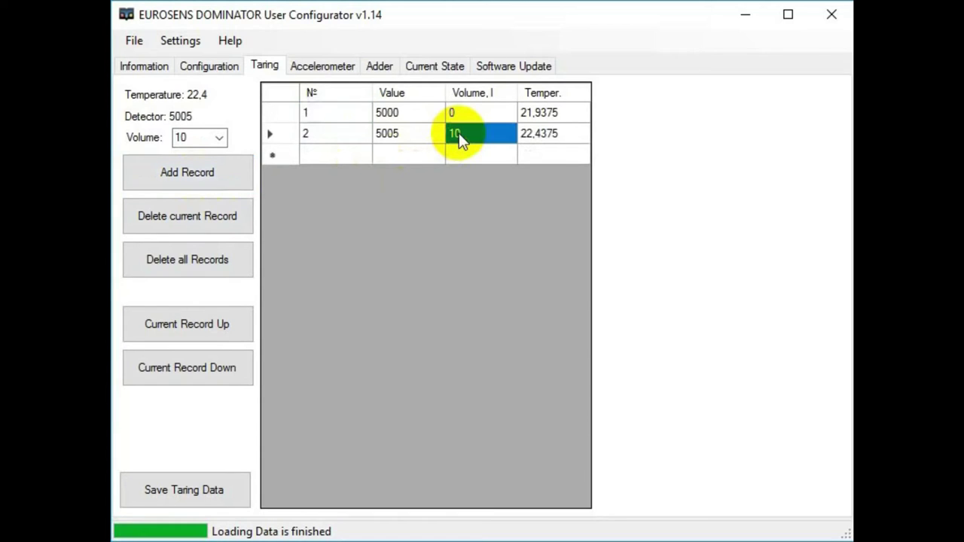
text(6)
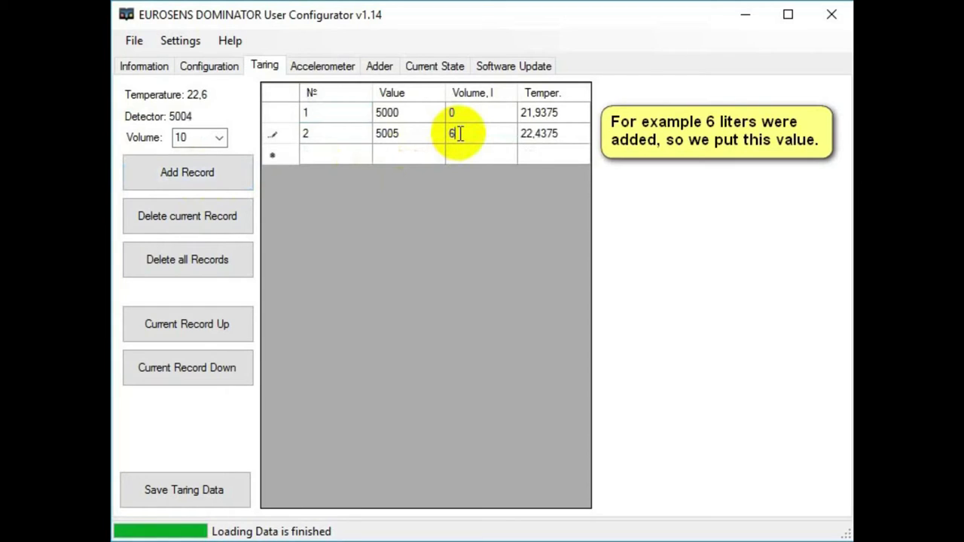
click(454, 155)
Set the portion volume to 30 liters and add six more taring records as the detector value rises.
click(220, 138)
click(221, 140)
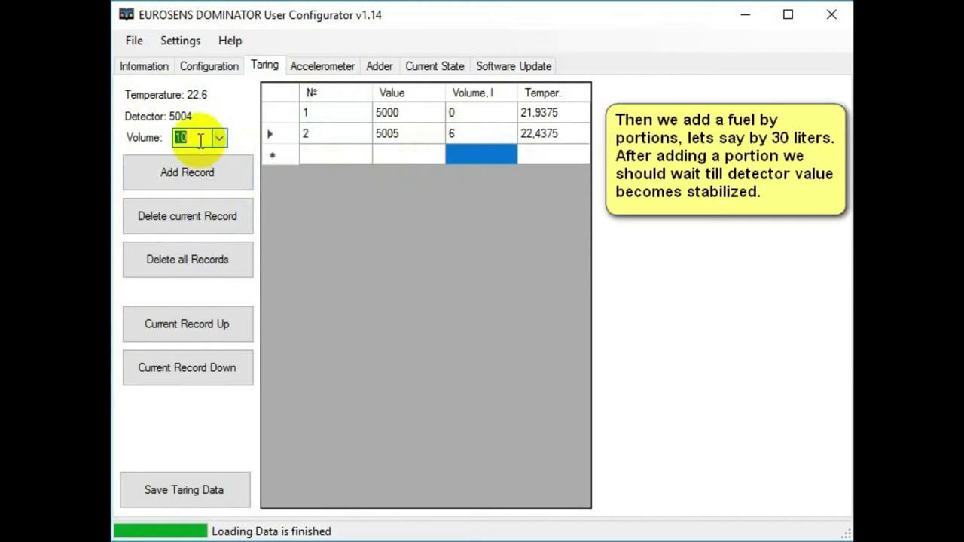
text(30)
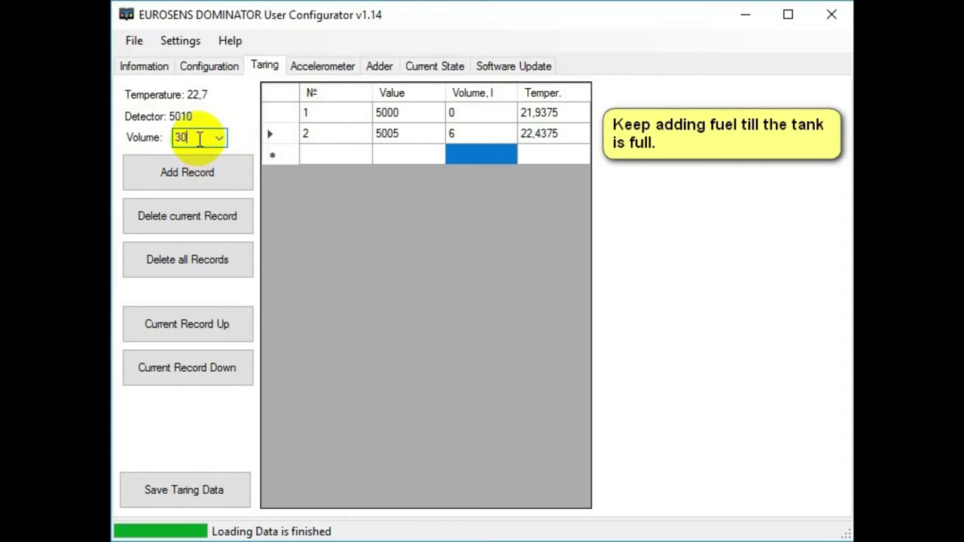
click(200, 177)
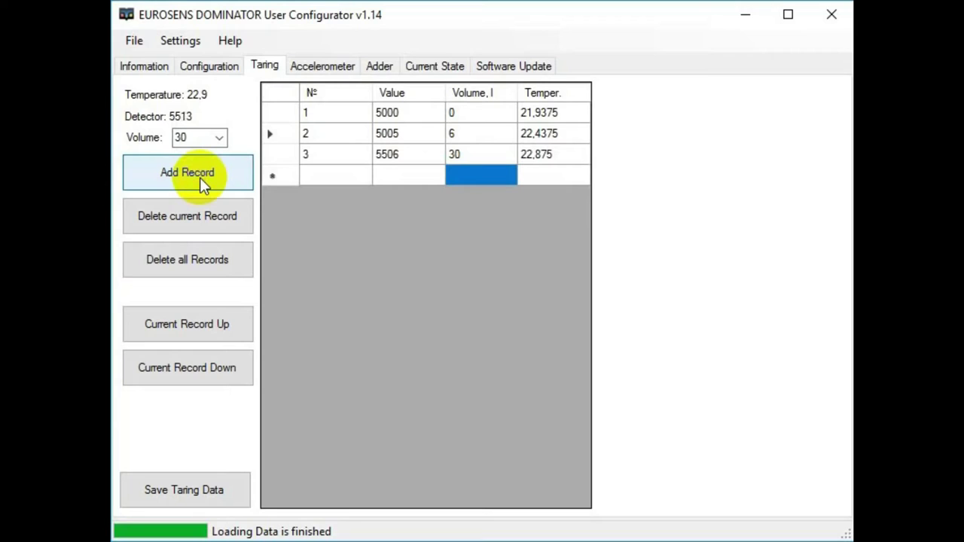
click(205, 179)
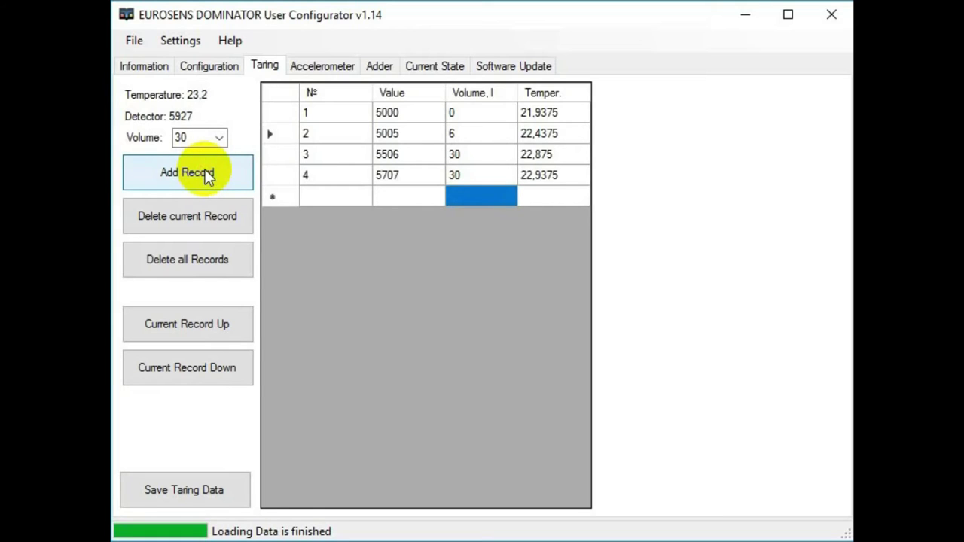
click(208, 176)
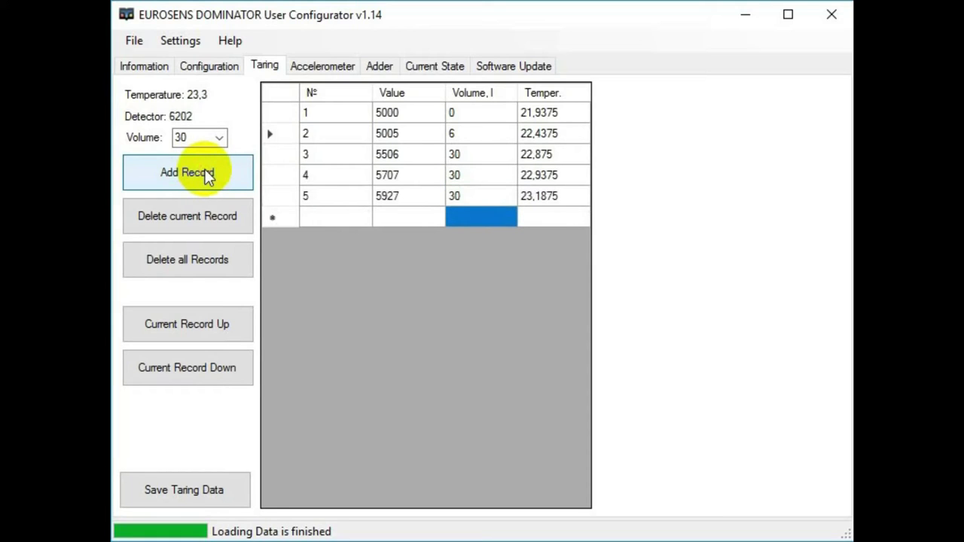
click(208, 176)
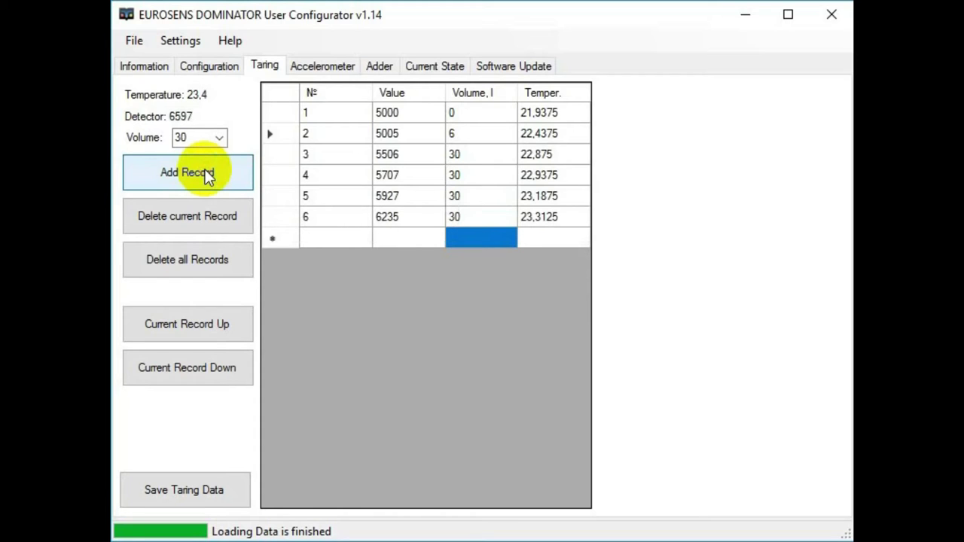
click(208, 176)
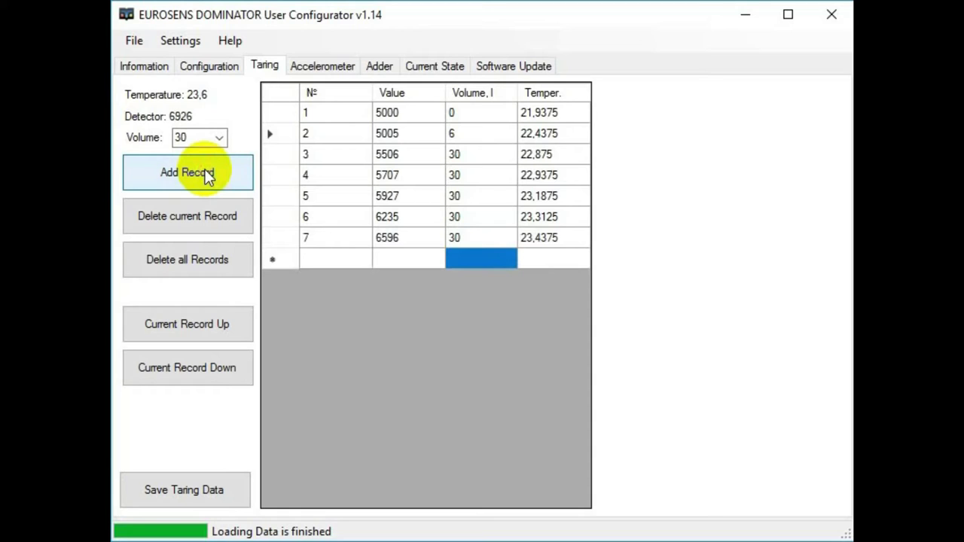
click(208, 175)
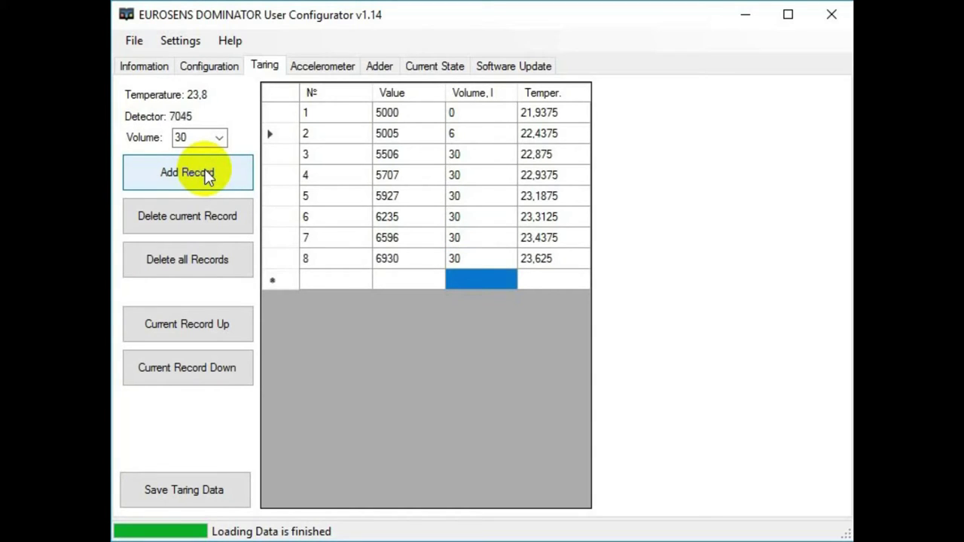
Add a ninth taring record for the last fuel portion and set its volume to 16 liters.
click(208, 174)
click(454, 279)
text(16)
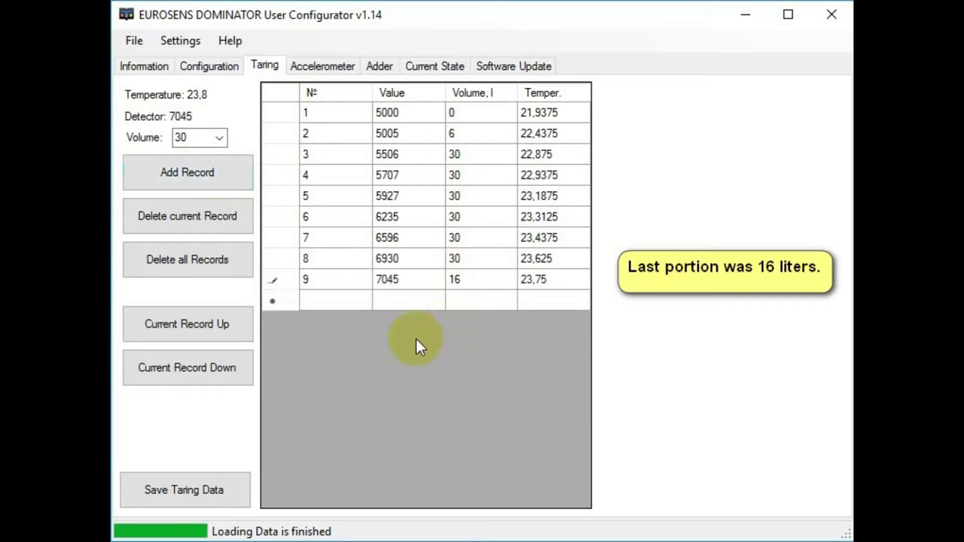
Set reading averaging to 30,0 seconds and the digital output's maximal value to 4095, and save the configuration.
click(209, 66)
click(533, 250)
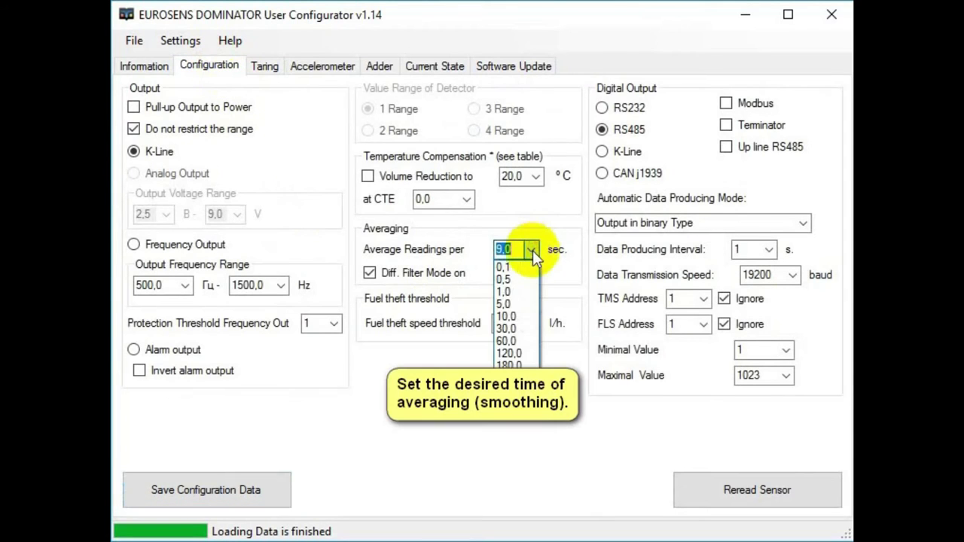
click(505, 328)
click(786, 374)
click(778, 431)
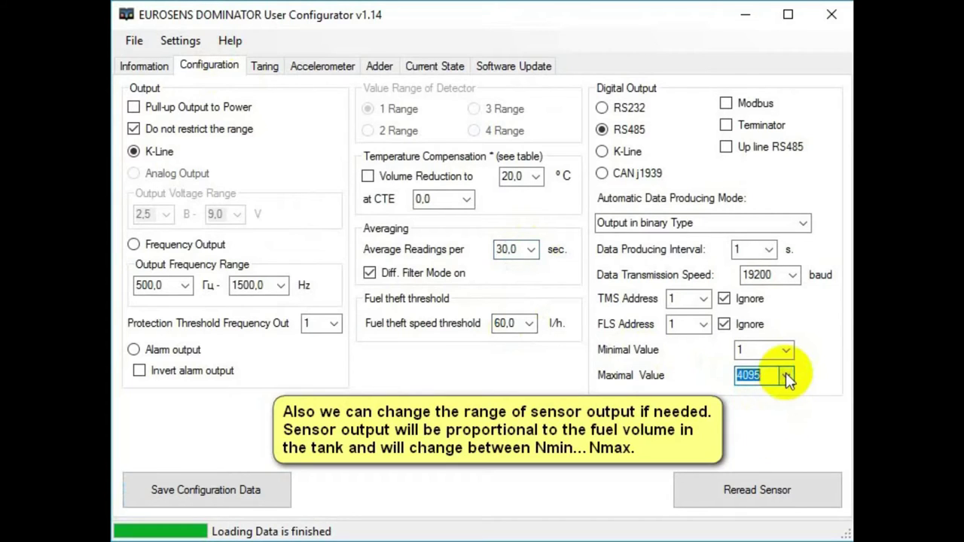
click(235, 489)
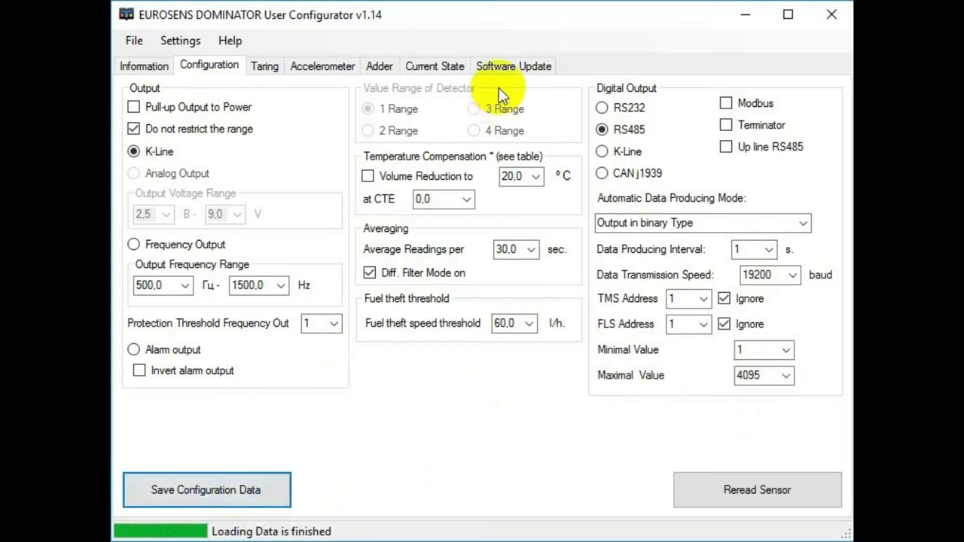
Examine the sensor's current state readings against its minimal and maximal output values and its taring table.
click(449, 68)
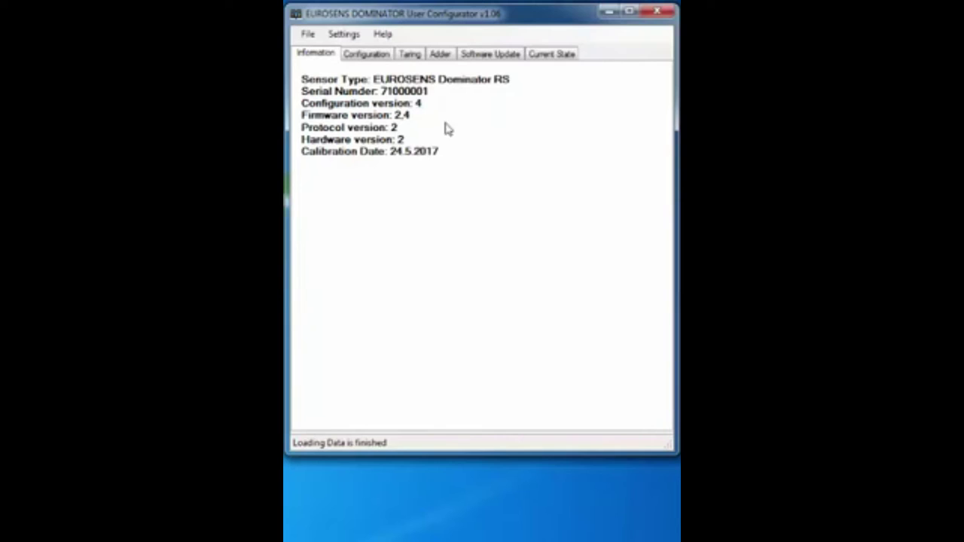
click(564, 62)
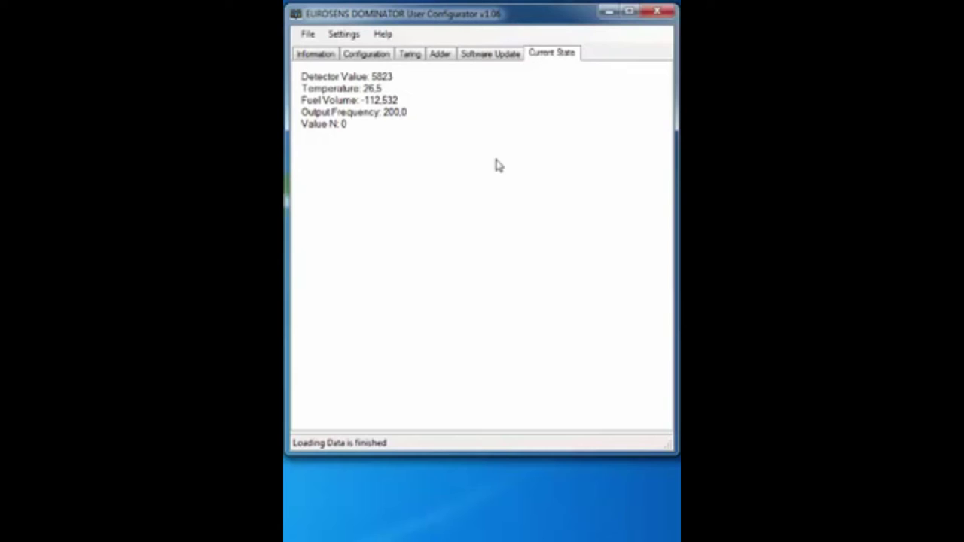
click(369, 56)
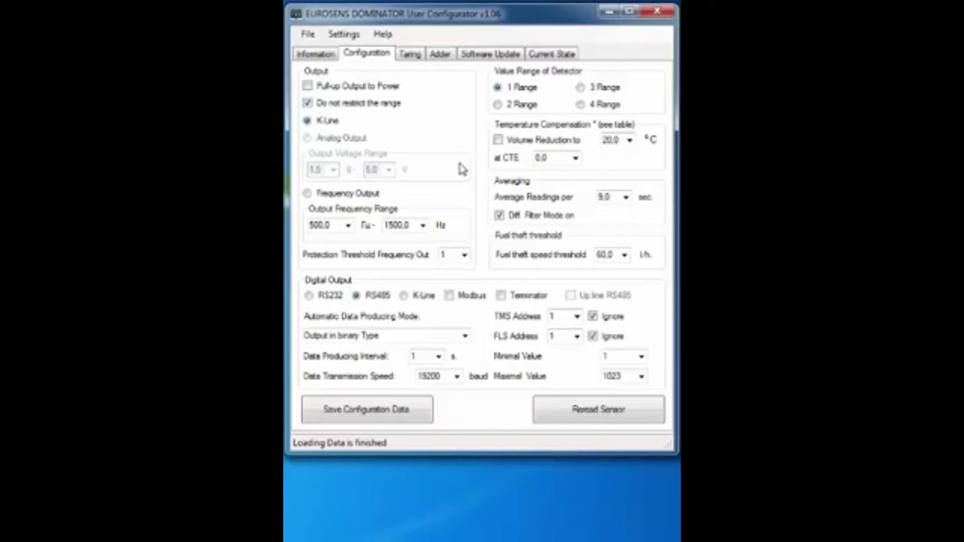
click(629, 355)
click(630, 376)
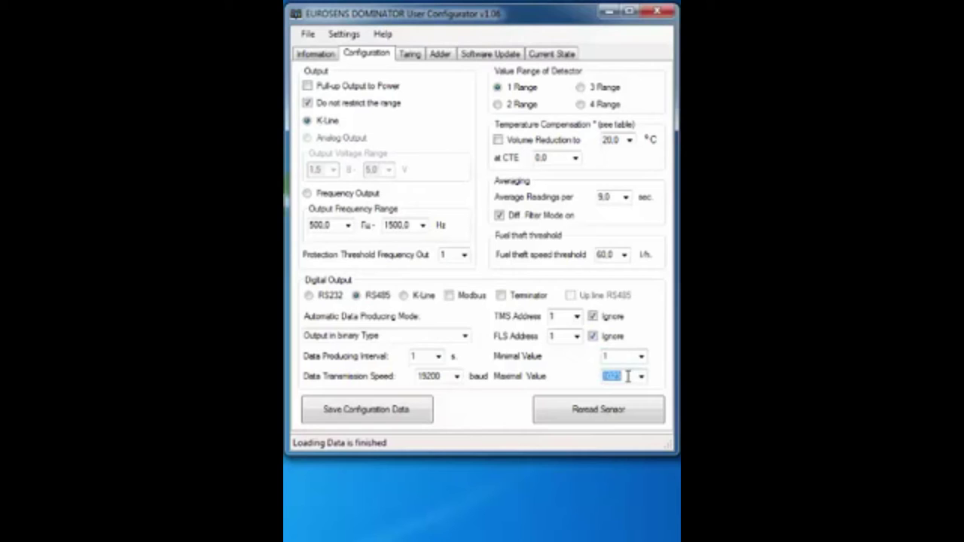
click(625, 358)
click(630, 376)
click(560, 58)
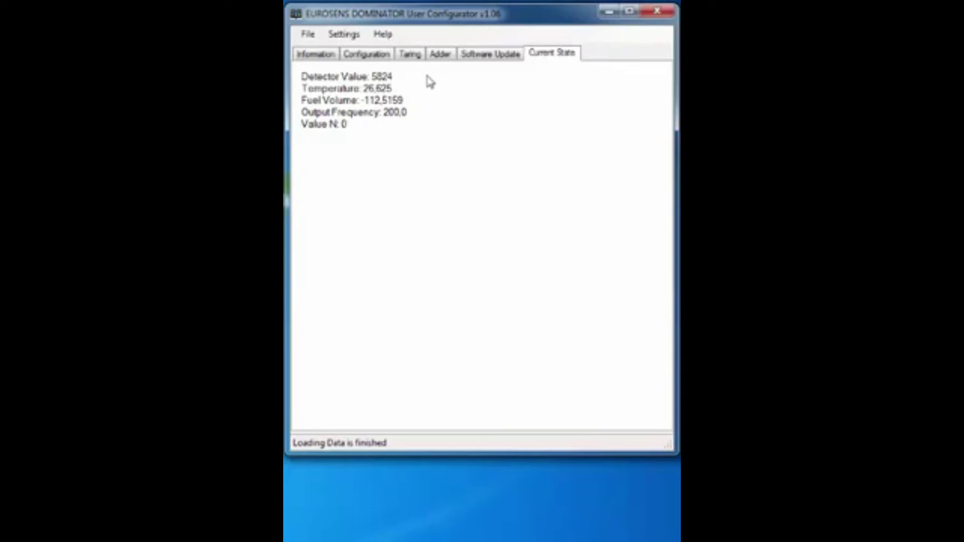
click(411, 54)
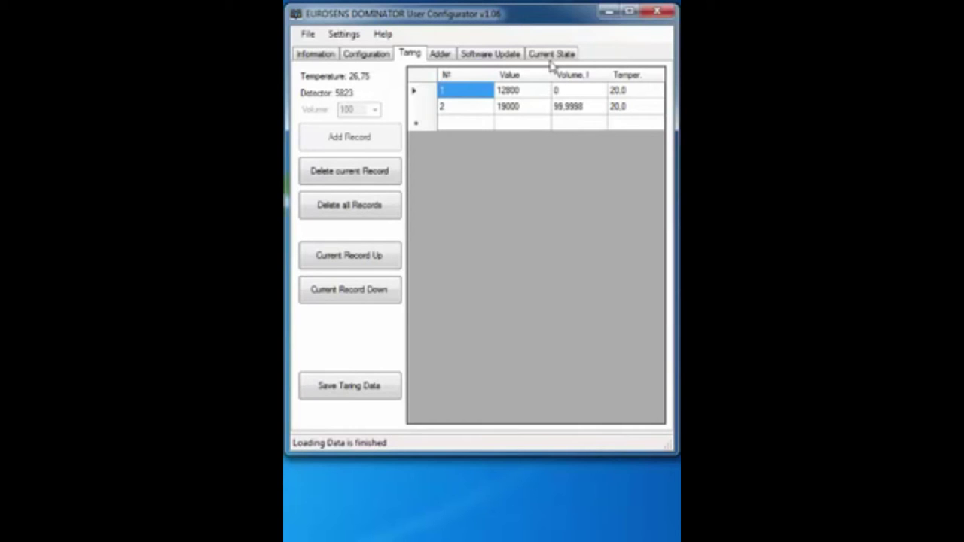
Turn off "Do not restrict the range", save the configuration data, and check the sensor's current state.
click(379, 57)
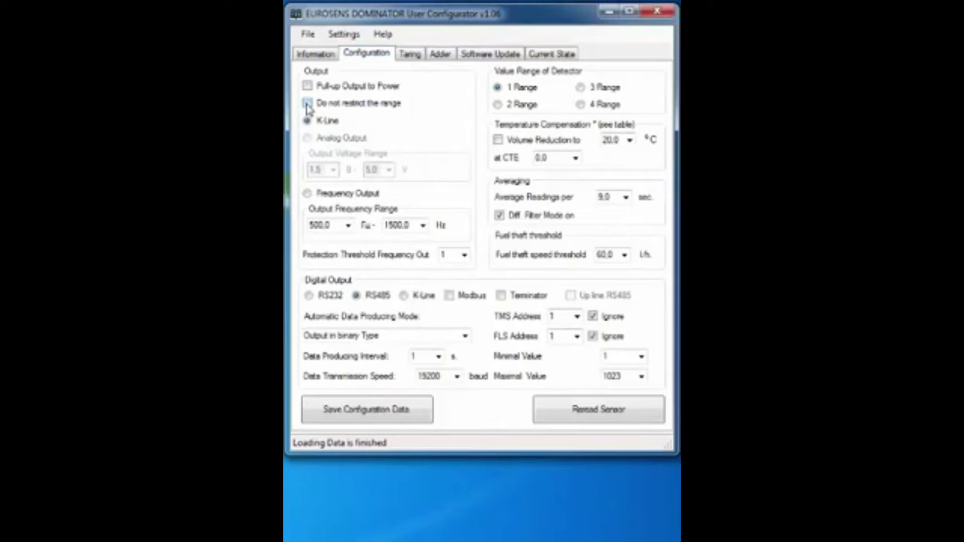
click(402, 410)
click(554, 57)
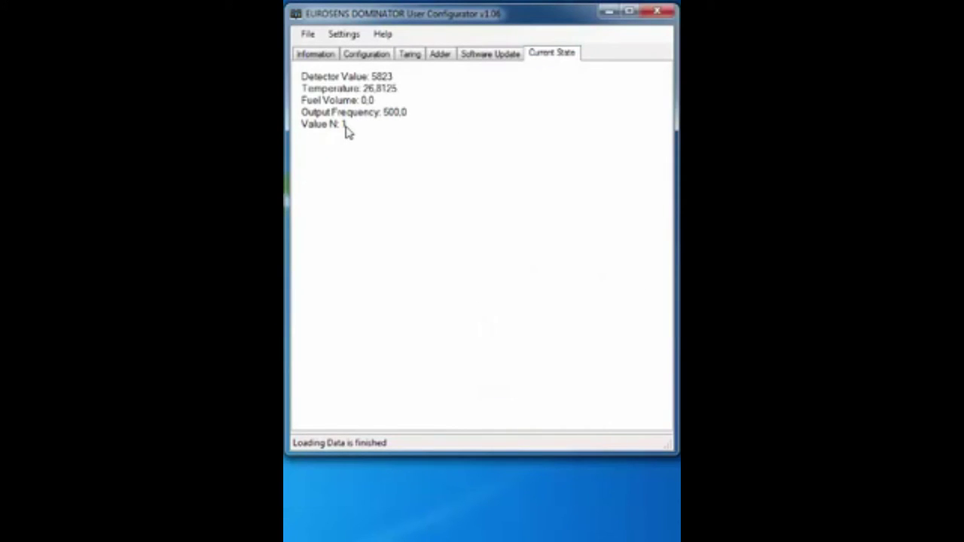
Examine the volume reduction setting and the available averaging times and fuel theft speed thresholds in the configuration.
click(367, 60)
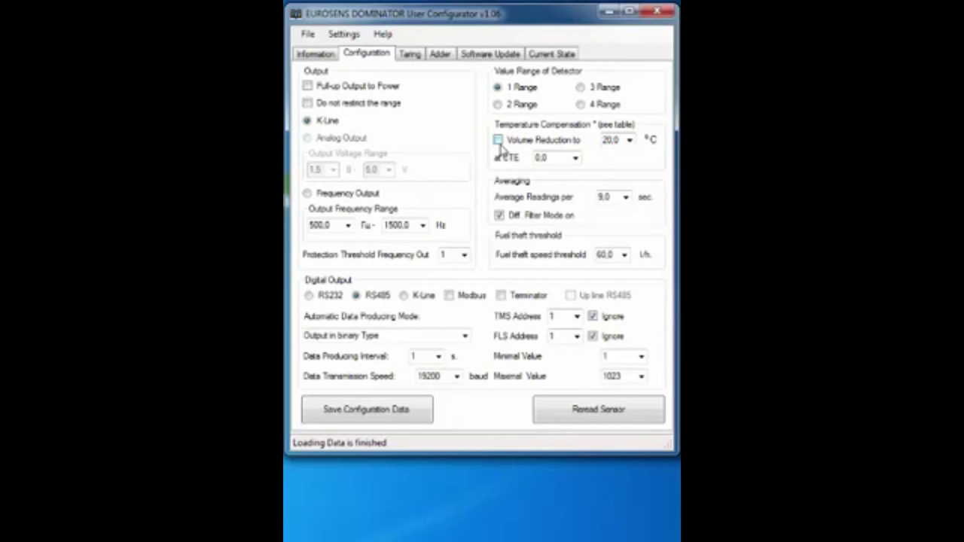
click(499, 141)
click(497, 140)
click(625, 198)
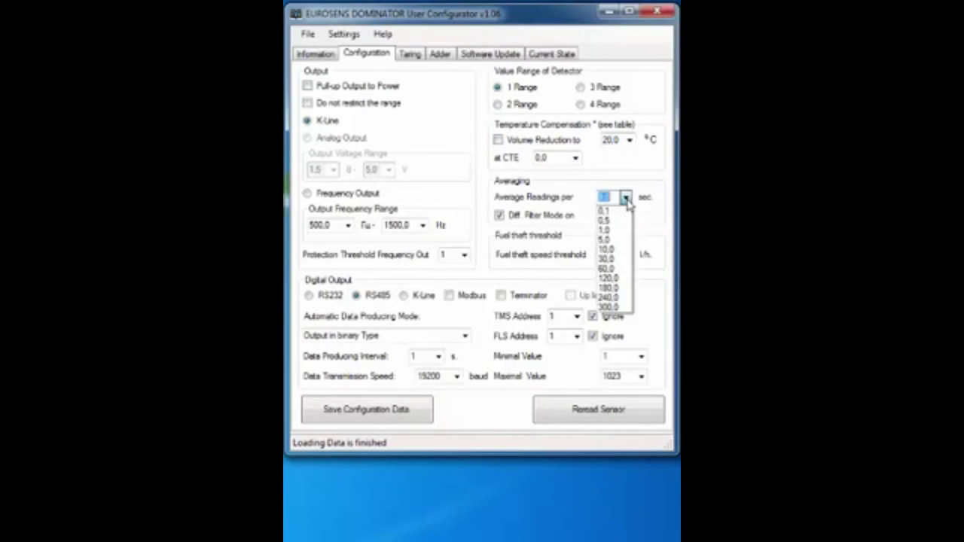
click(626, 198)
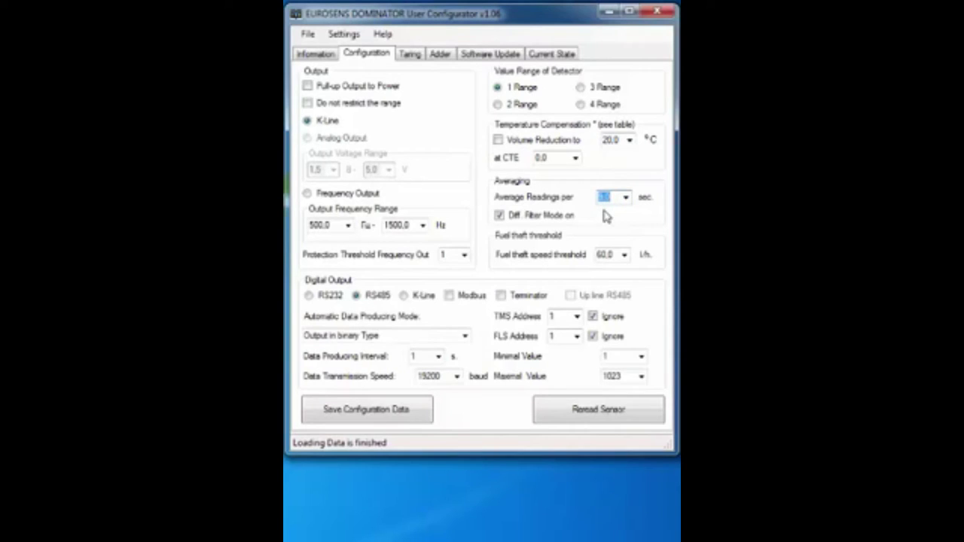
click(624, 256)
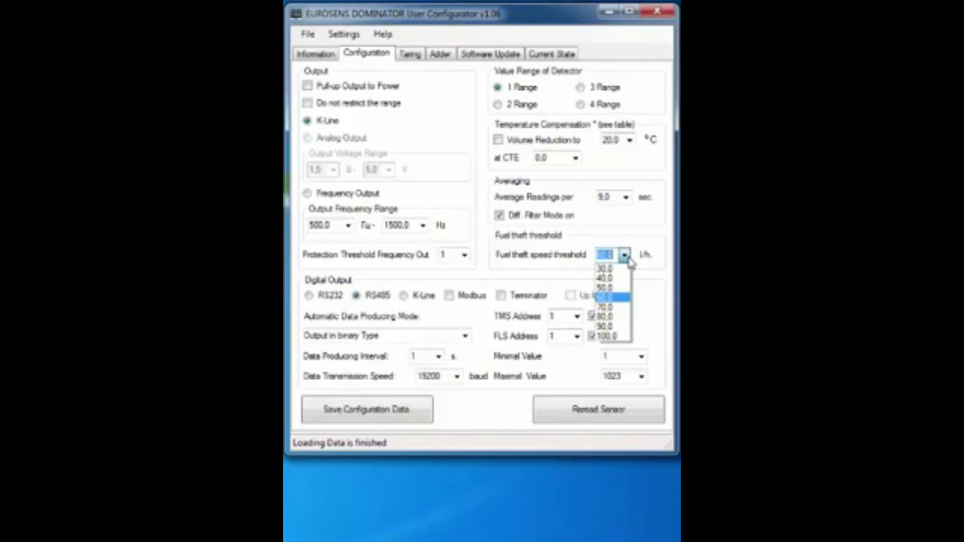
click(626, 256)
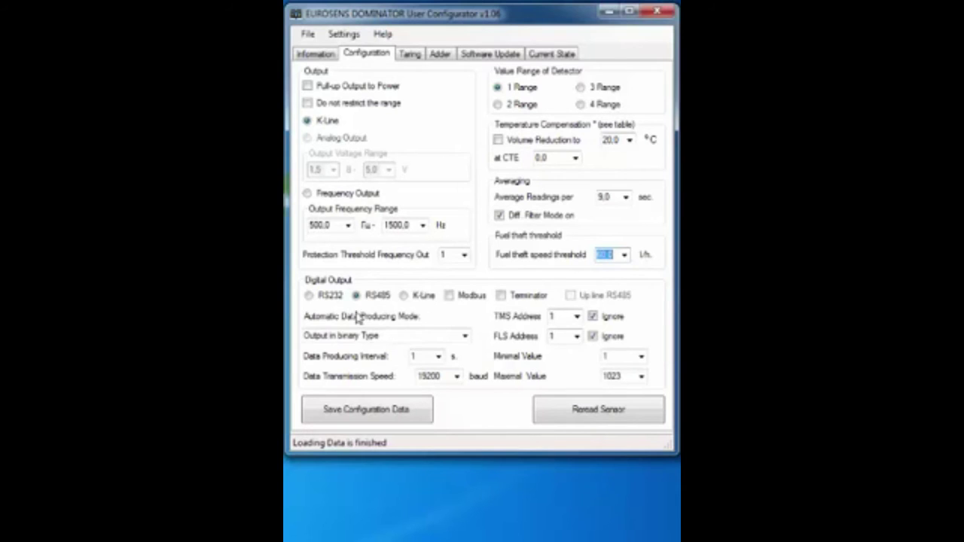
Try the RS232, K-Line, Modbus and Terminator options of the digital output, and return it to plain RS485.
click(308, 296)
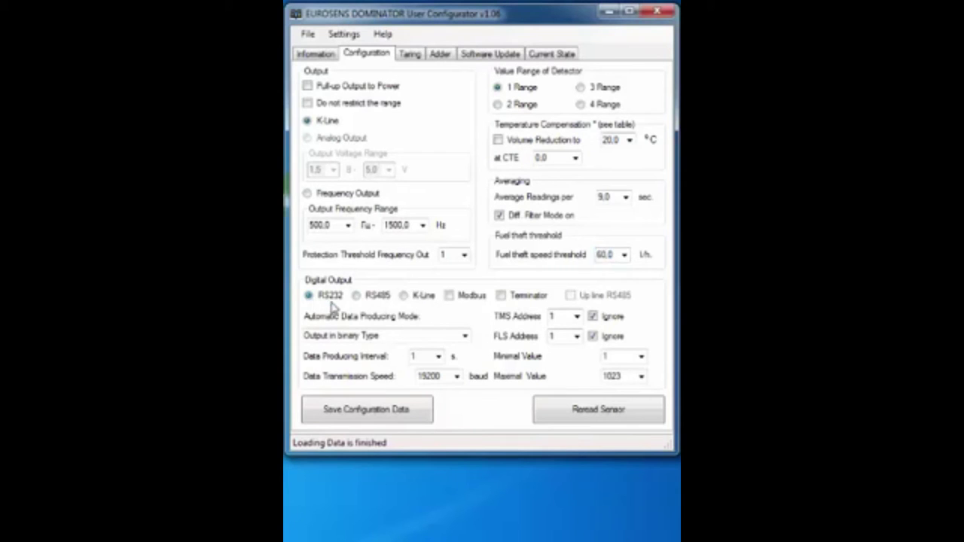
click(355, 296)
click(404, 298)
click(356, 297)
click(449, 296)
click(500, 297)
click(501, 299)
click(451, 300)
Switch the automatic data producing mode to Output Off and back to Output in binary Type.
click(465, 336)
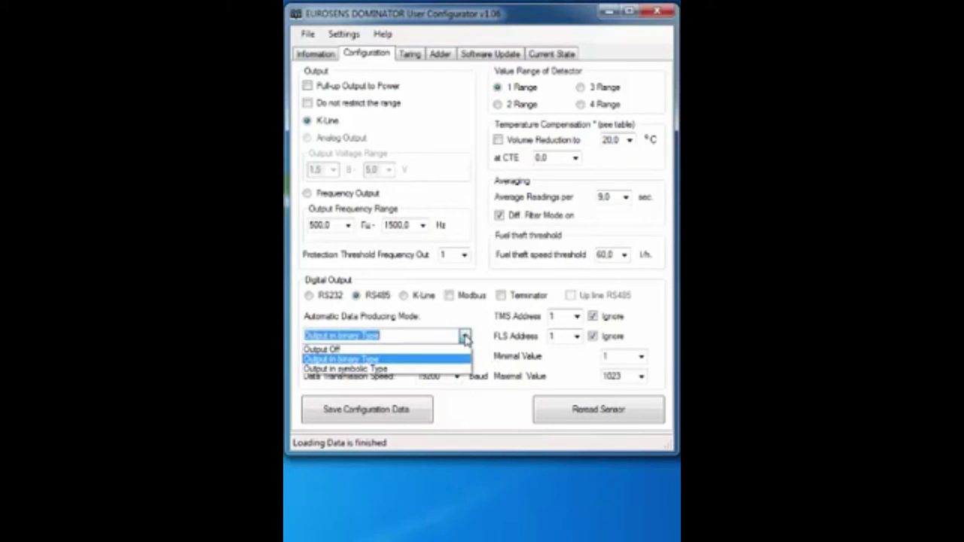
click(429, 351)
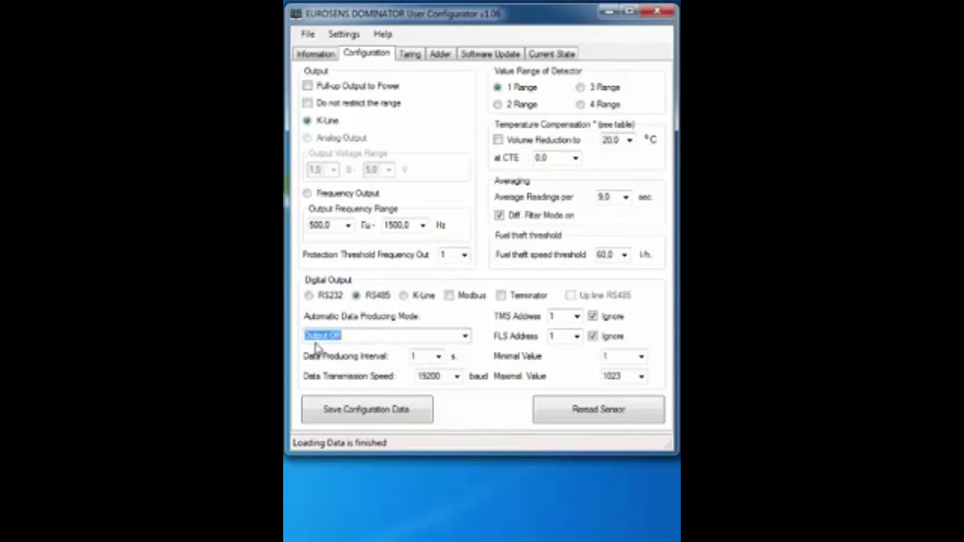
click(464, 336)
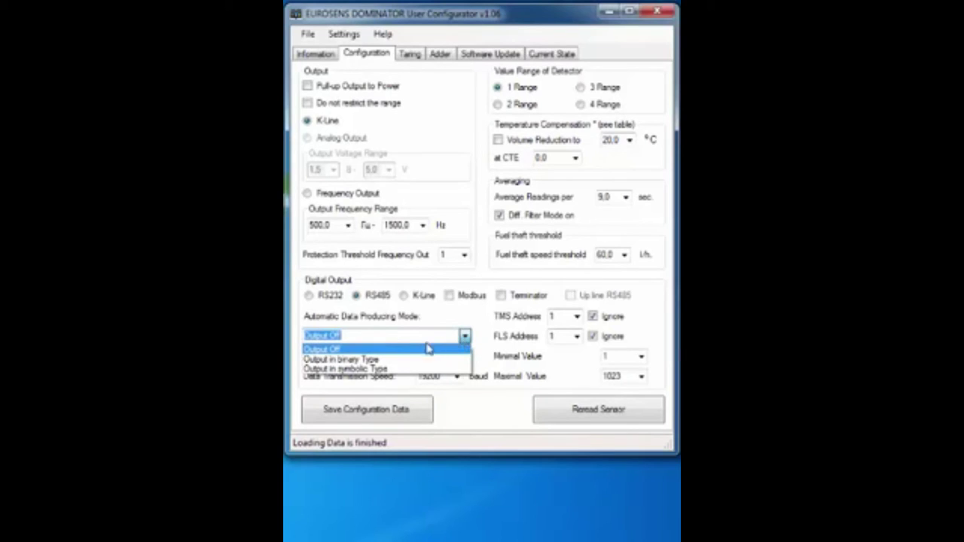
click(365, 360)
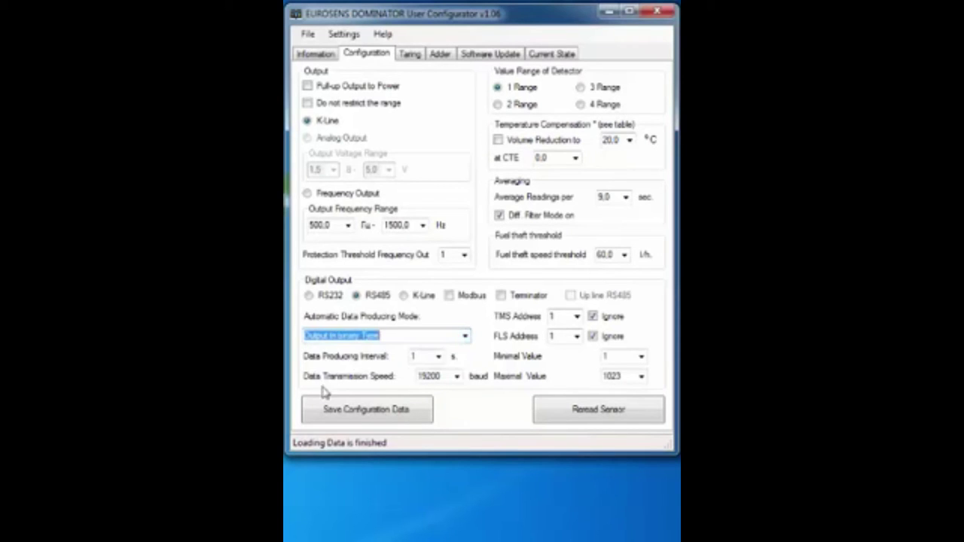
Set the data producing interval to 60 s, and stop ignoring the FLS address, assigning it the value 4.
click(438, 356)
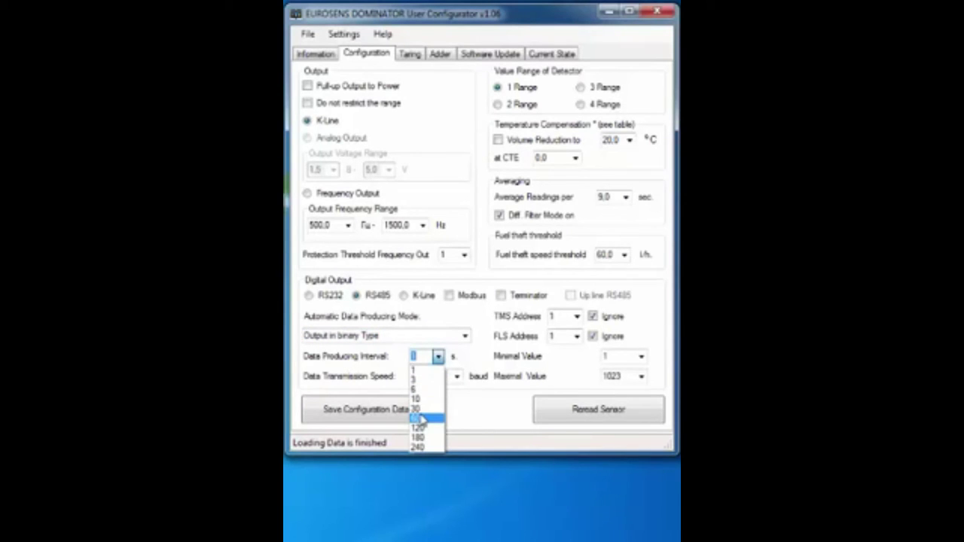
click(420, 419)
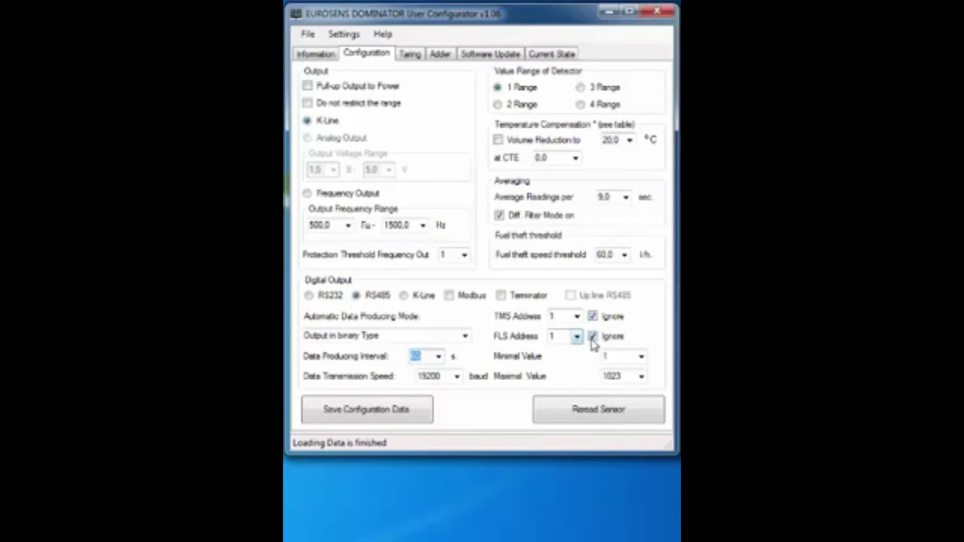
click(593, 338)
click(574, 336)
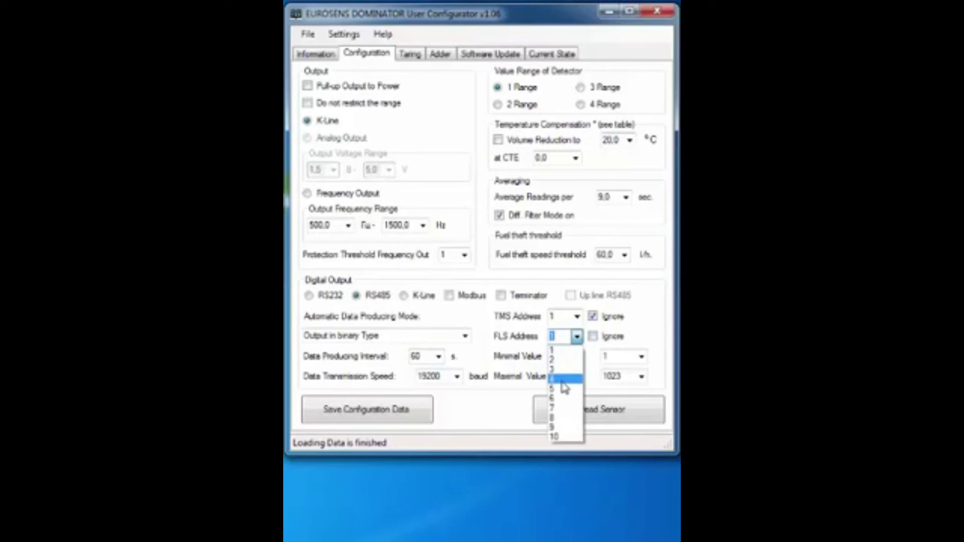
click(563, 381)
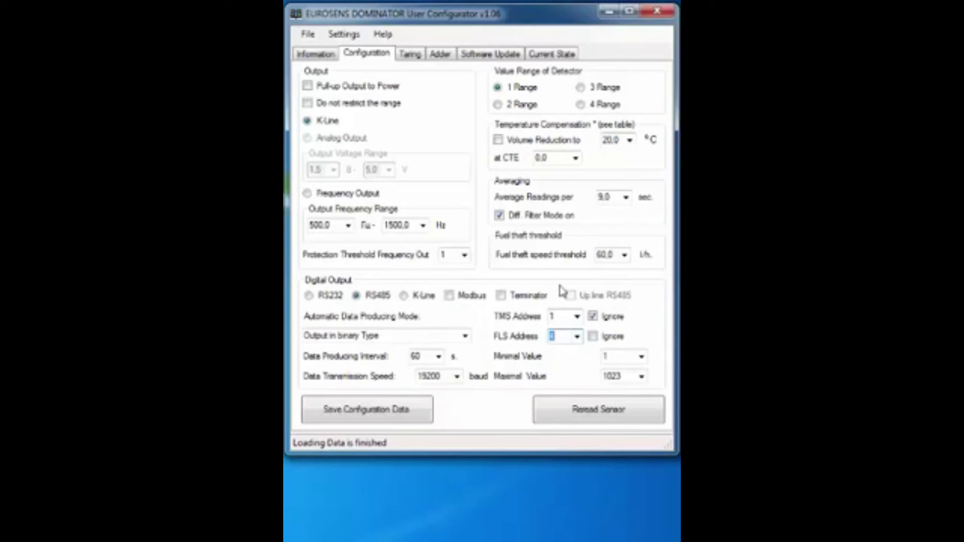
Choose 4095 as the digital output's maximal value and replace it with the custom value 5000.
click(641, 378)
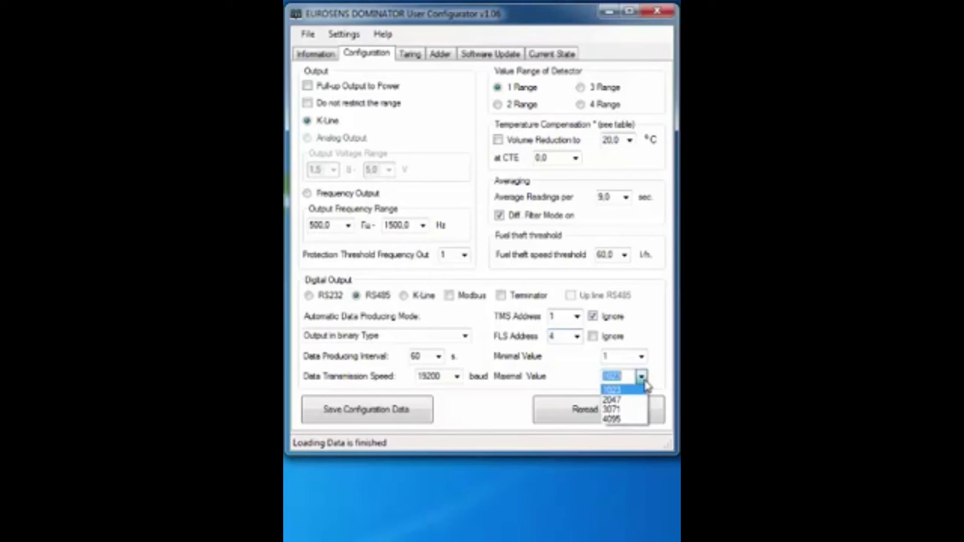
click(629, 420)
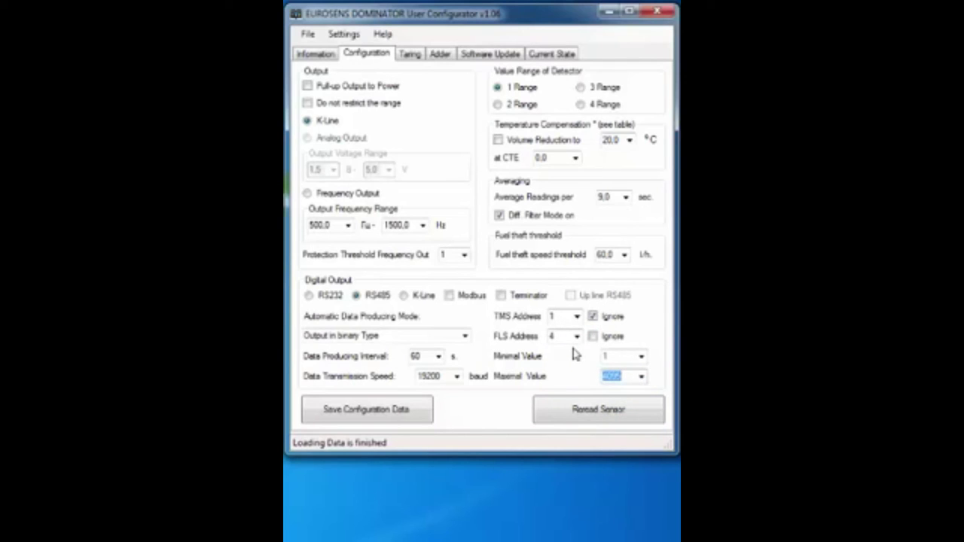
text(5000)
Enable the adder with address 1, trying RS-485 (Omnicomm) as its interface before returning it to K-Line.
click(439, 54)
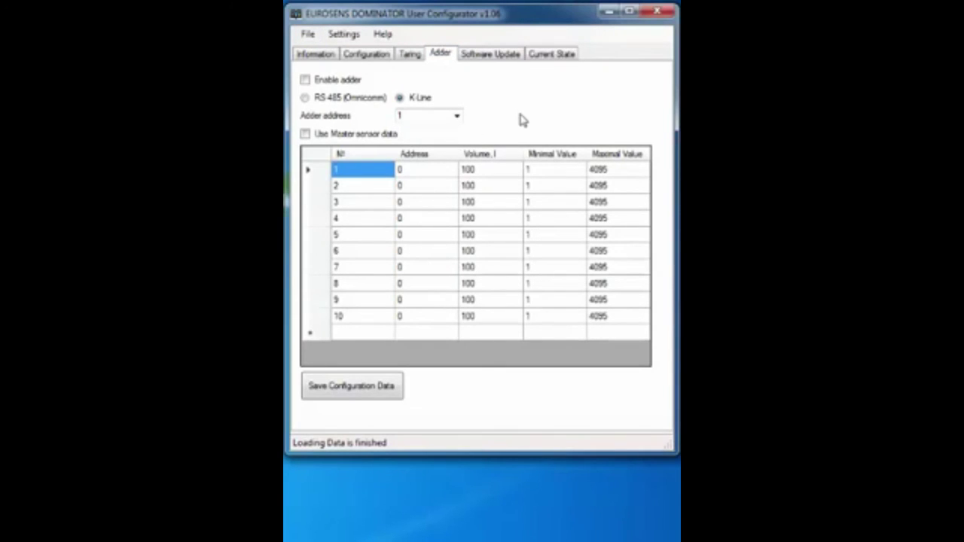
click(304, 80)
click(456, 117)
click(457, 117)
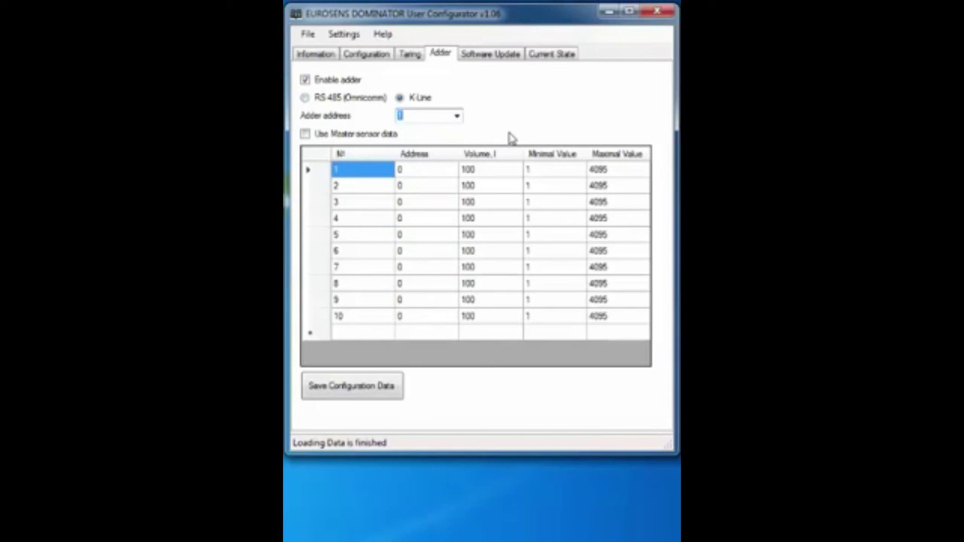
click(305, 98)
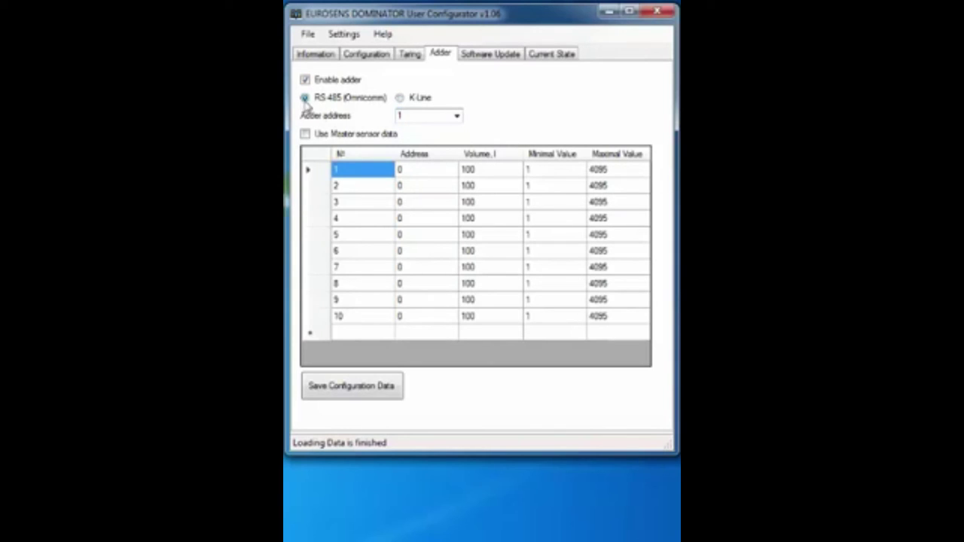
click(400, 100)
Examine the firmware update and default settings options for the sensor.
click(486, 62)
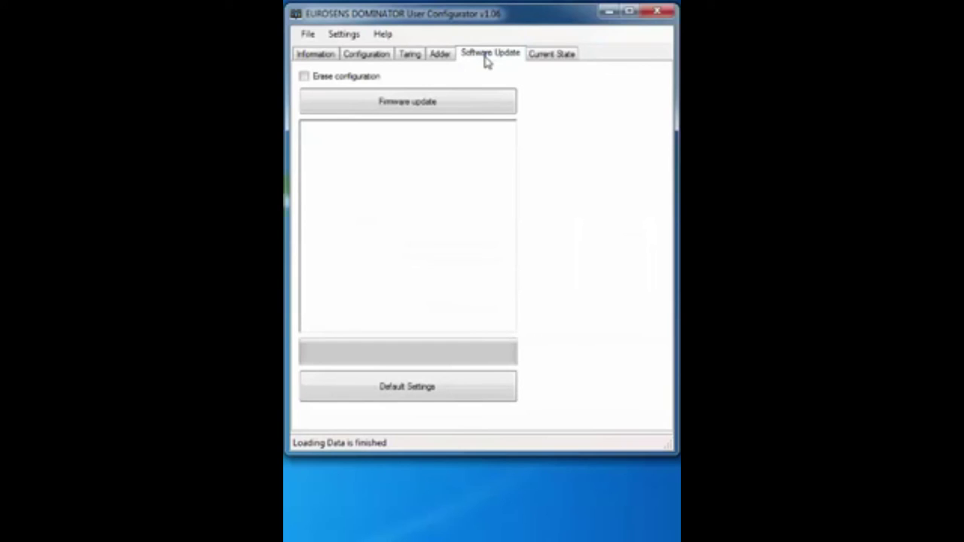